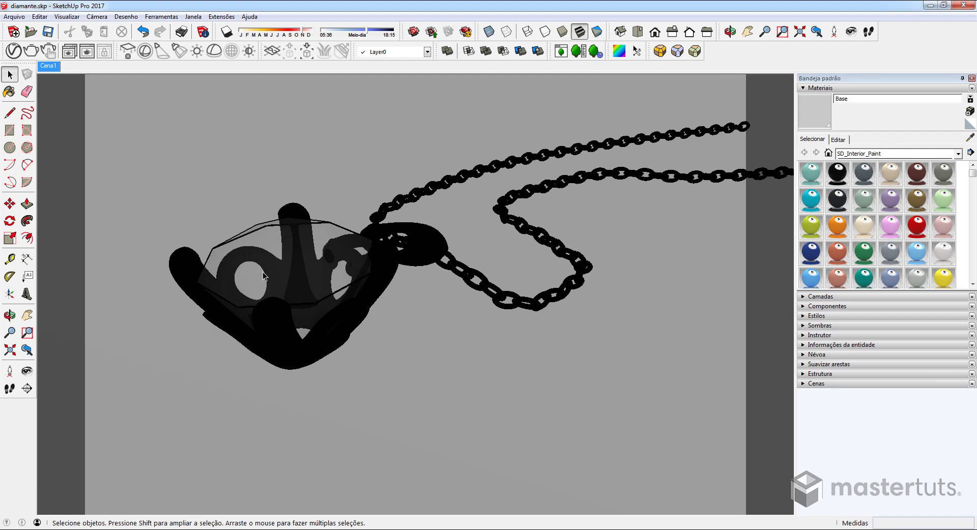
Review the last pendant render, then sample the diamond's diamante material with the eyedropper
{"action": "left_click", "coordinate": [87, 52]}
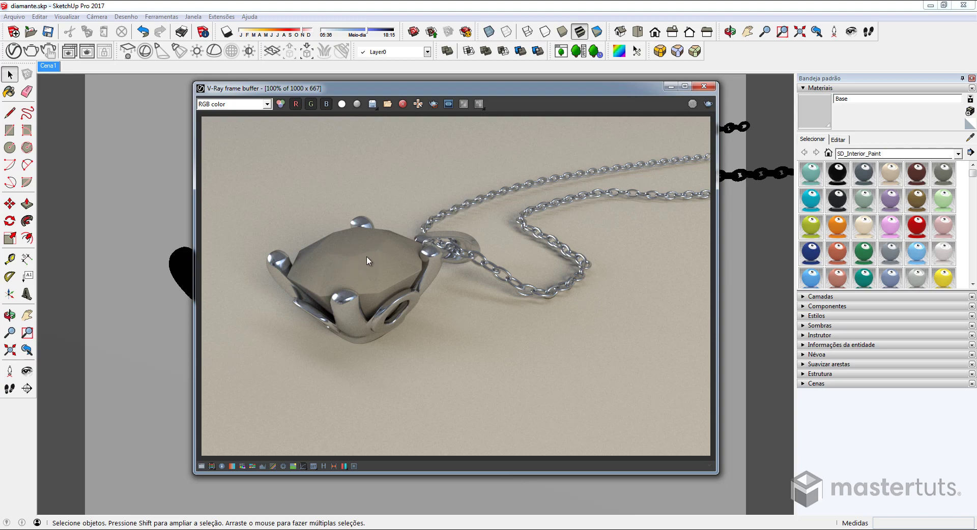
{"action": "left_click", "coordinate": [705, 86]}
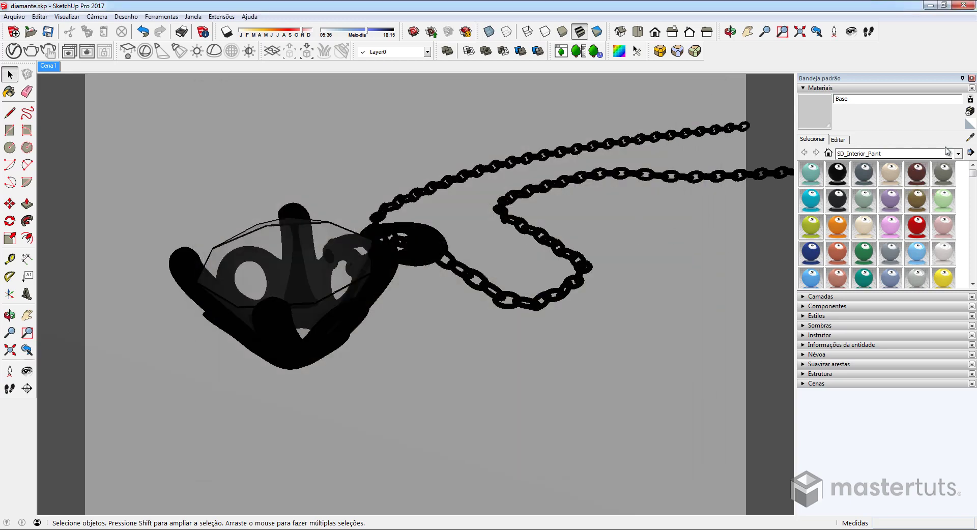
{"action": "left_click", "coordinate": [970, 137]}
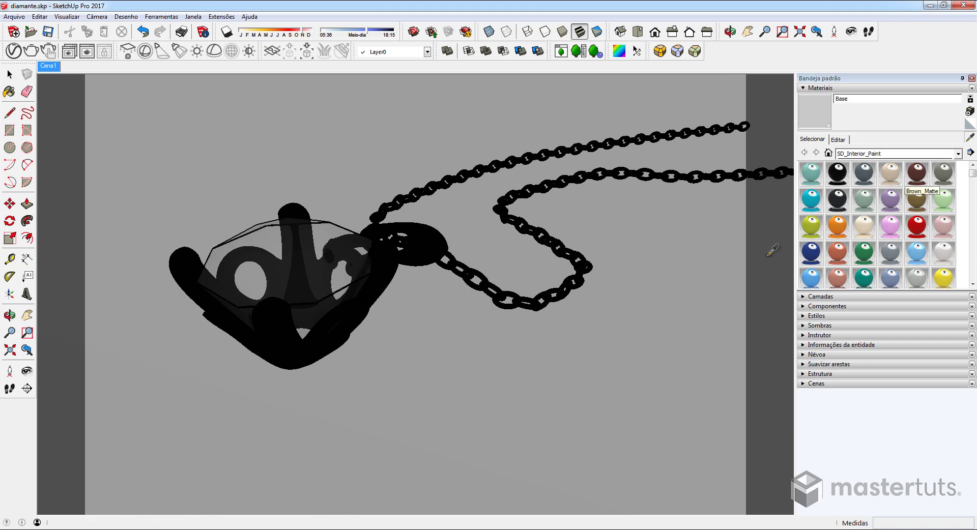
{"action": "left_click", "coordinate": [296, 251]}
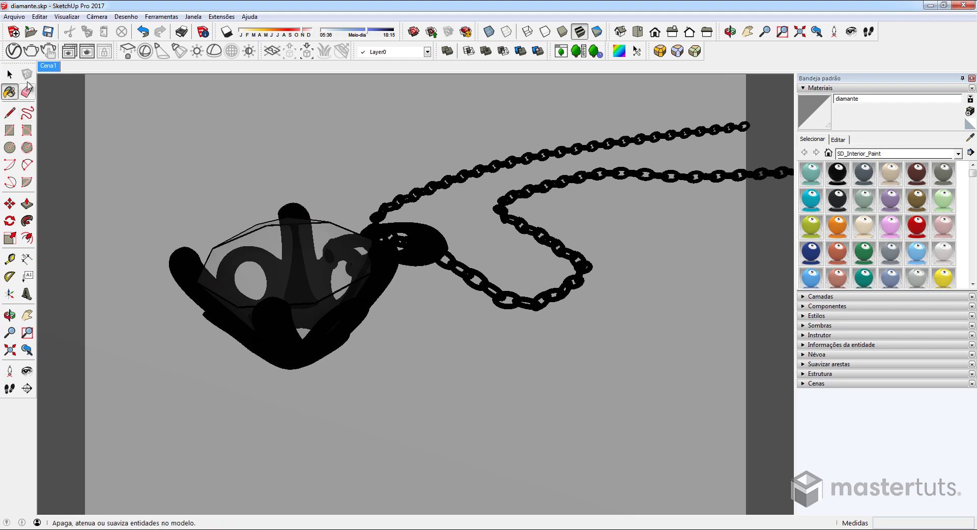
Show diamante's full VRayBRDF settings in the V-Ray Asset Editor, moved left
{"action": "left_click", "coordinate": [14, 51]}
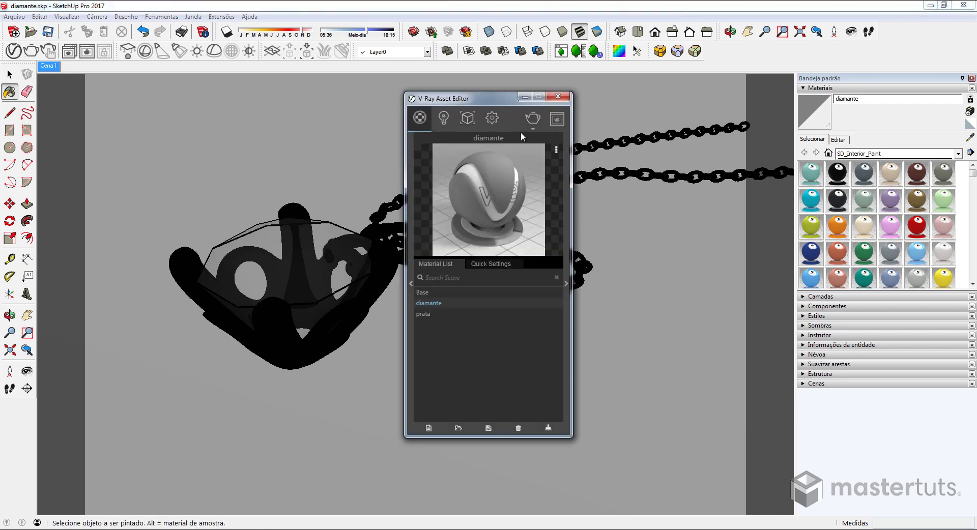
{"action": "left_click", "coordinate": [567, 287]}
{"action": "left_click_drag", "start_coordinate": [548, 99], "coordinate": [331, 80]}
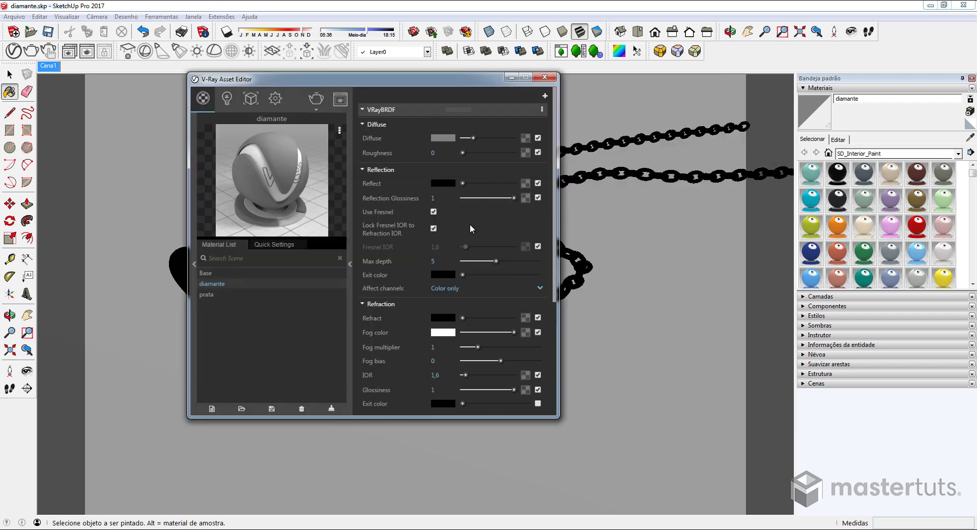
Set diamante's Diffuse colour to near-black with luminance 3 (RGB 3, 3, 3)
{"action": "left_click", "coordinate": [442, 138]}
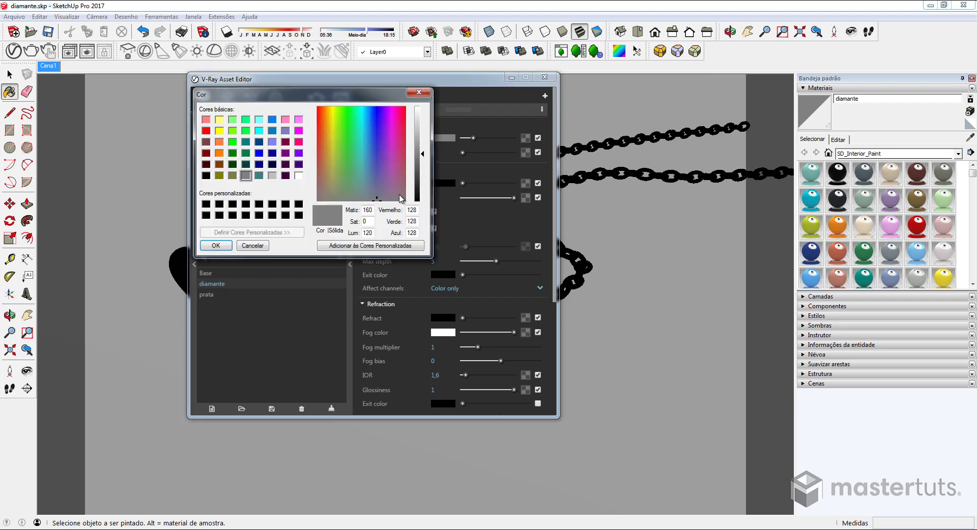
{"action": "type", "text": "3"}
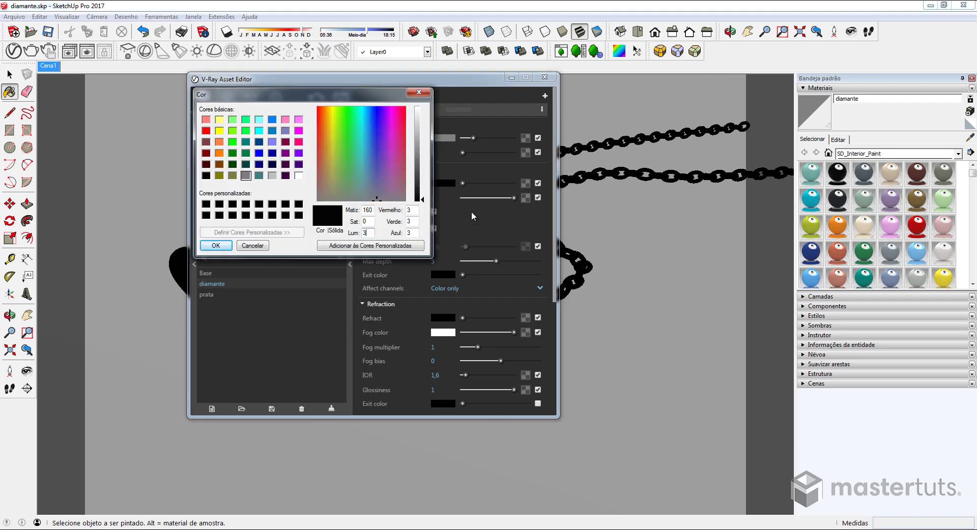
{"action": "left_click", "coordinate": [216, 246]}
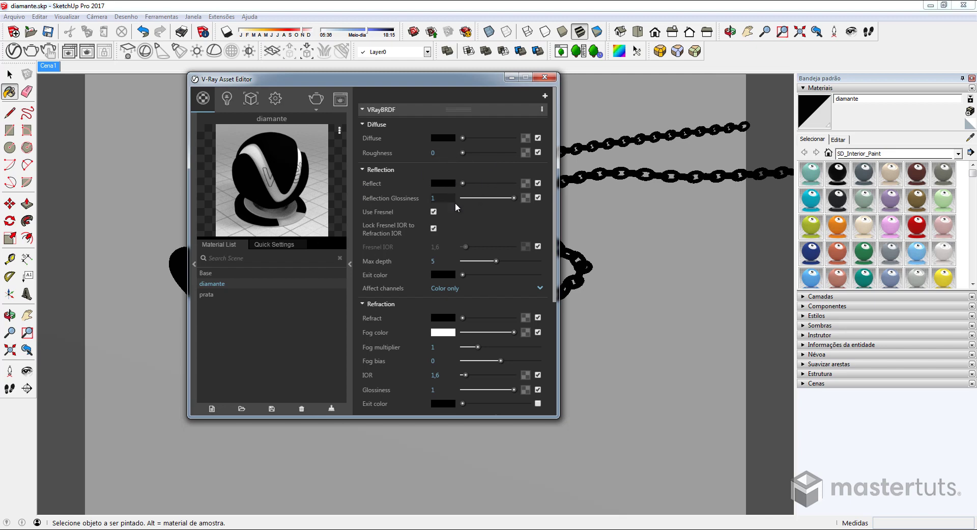
Add a Falloff map to diamante's Reflect slot with Color 1 set to white
{"action": "left_click", "coordinate": [525, 183]}
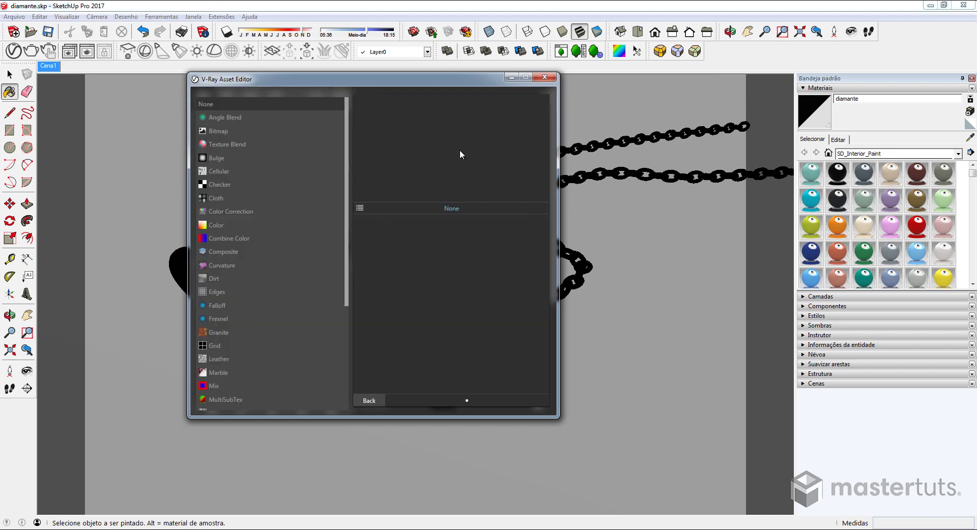
{"action": "left_click", "coordinate": [230, 305]}
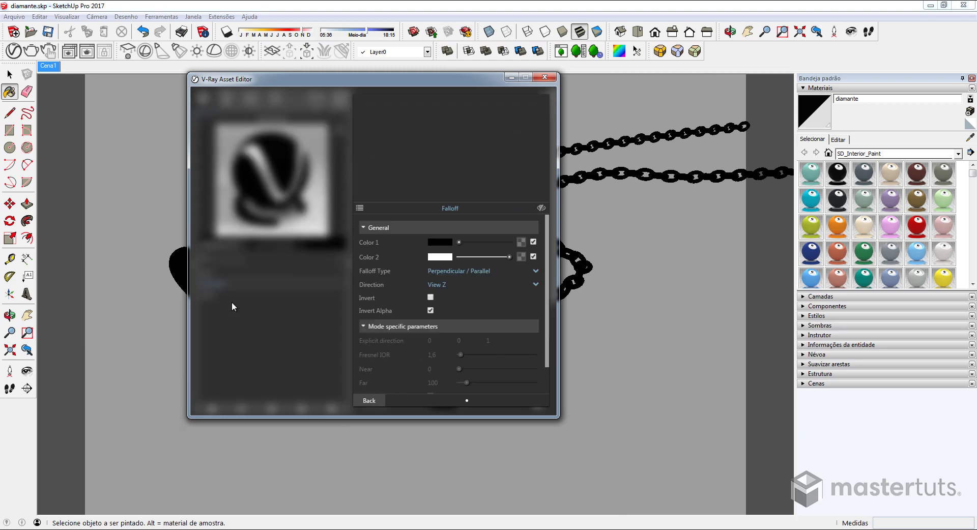
{"action": "left_click", "coordinate": [445, 243]}
{"action": "left_click_drag", "start_coordinate": [418, 200], "coordinate": [418, 107]}
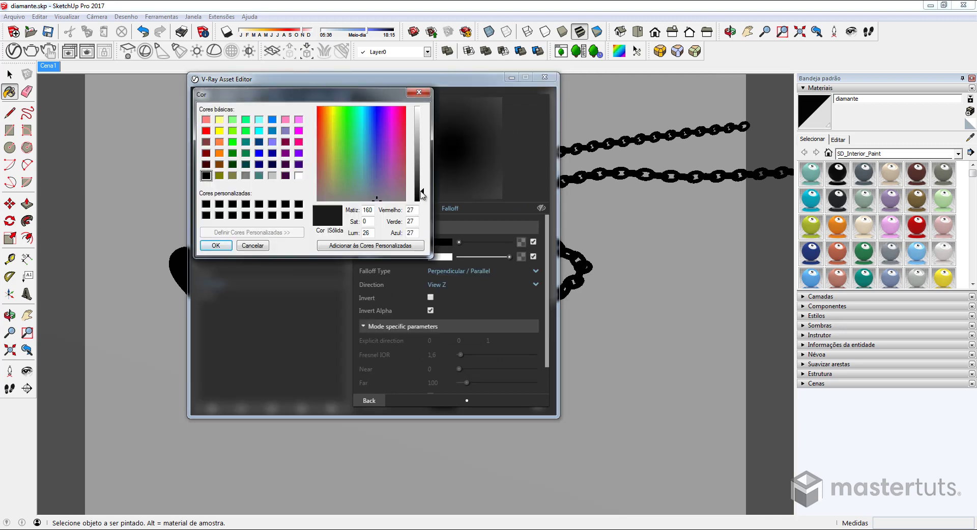
{"action": "left_click", "coordinate": [216, 245]}
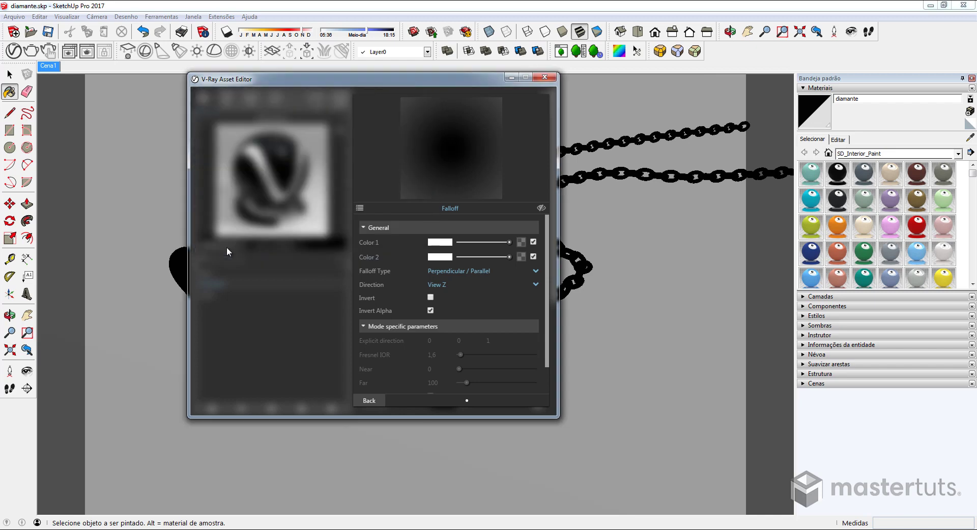
Set the falloff's Color 2 to RGB 49, 62, 54 and return to diamante's main settings
{"action": "left_click", "coordinate": [441, 259]}
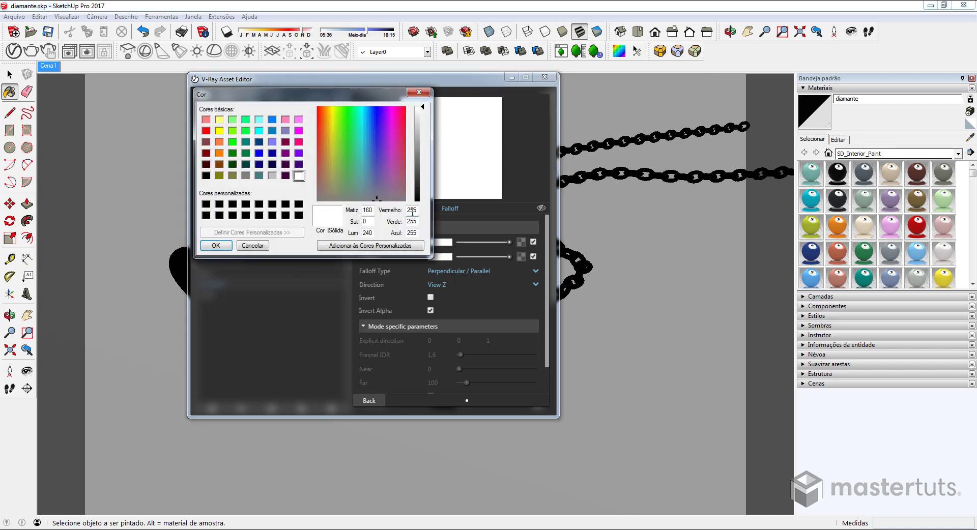
{"action": "type", "text": "4"}
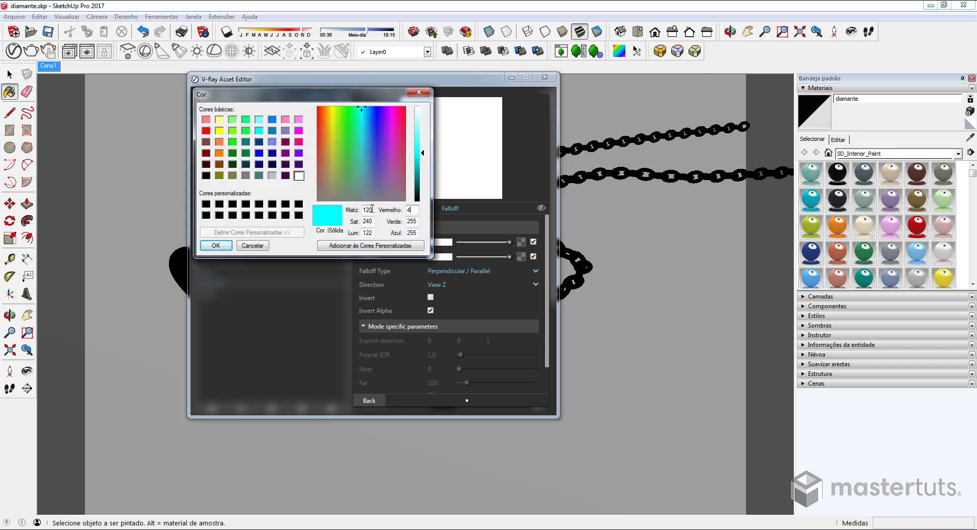
{"action": "type", "text": "9"}
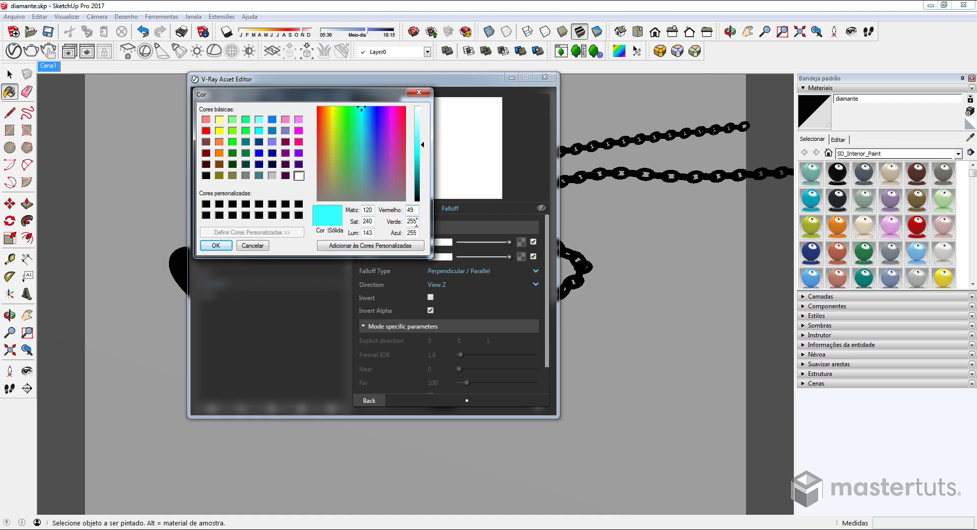
{"action": "mouse_move", "coordinate": [417, 222]}
{"action": "left_mouse_down"}
{"action": "mouse_move", "coordinate": [405, 223]}
{"action": "mouse_move", "coordinate": [410, 233]}
{"action": "mouse_move", "coordinate": [376, 230]}
{"action": "left_mouse_up"}
{"action": "type", "text": "62"}
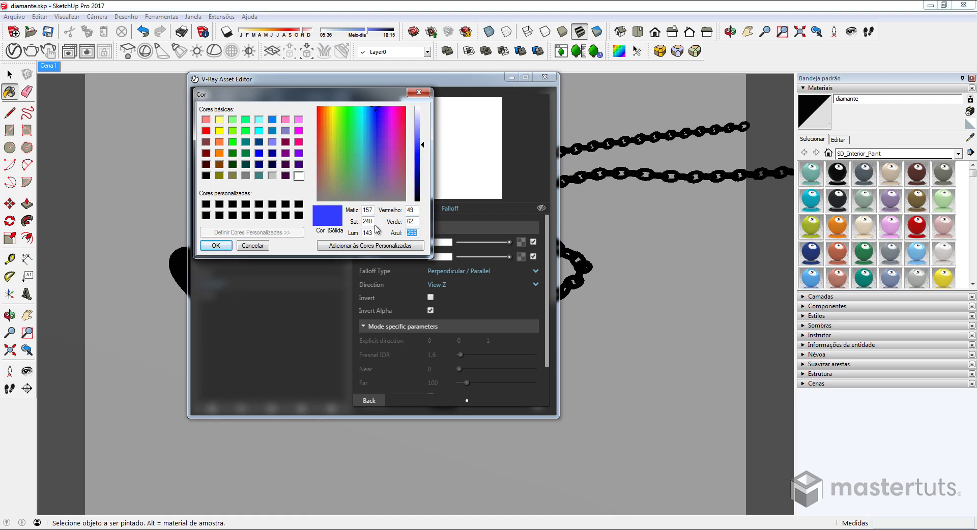
{"action": "type", "text": "54"}
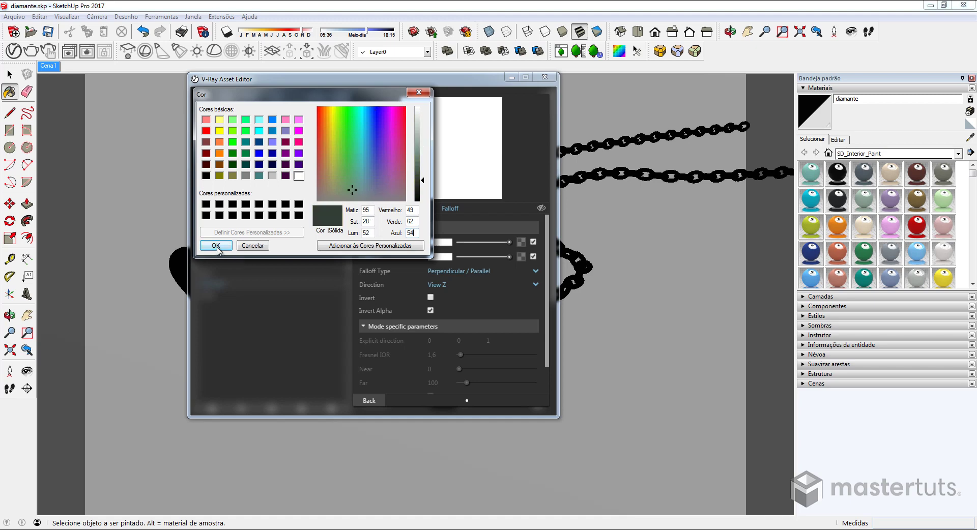
{"action": "left_click", "coordinate": [216, 246]}
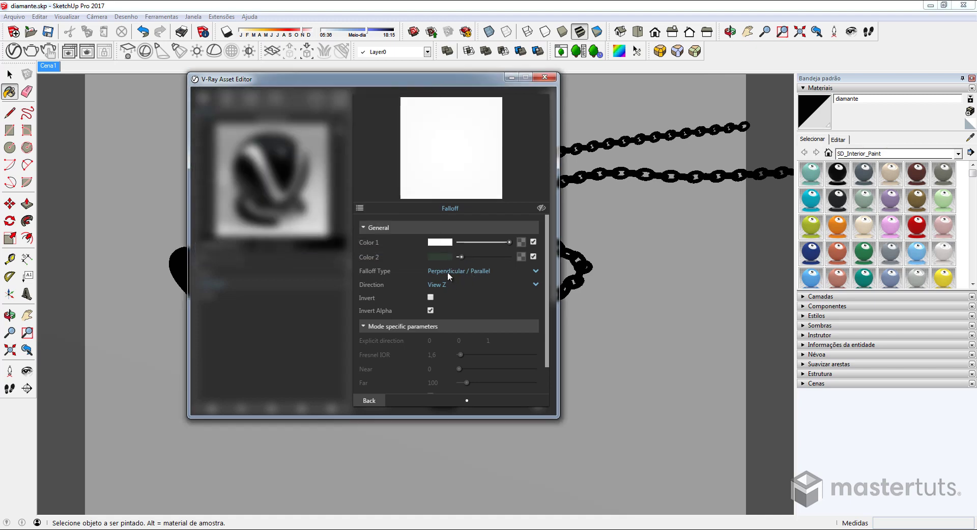
{"action": "left_click", "coordinate": [369, 401]}
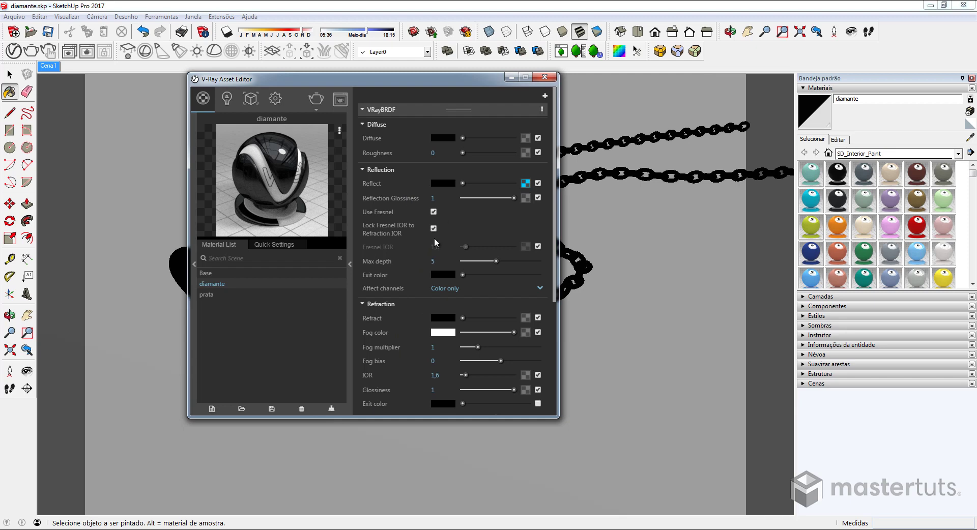
{"action": "key", "text": "space"}
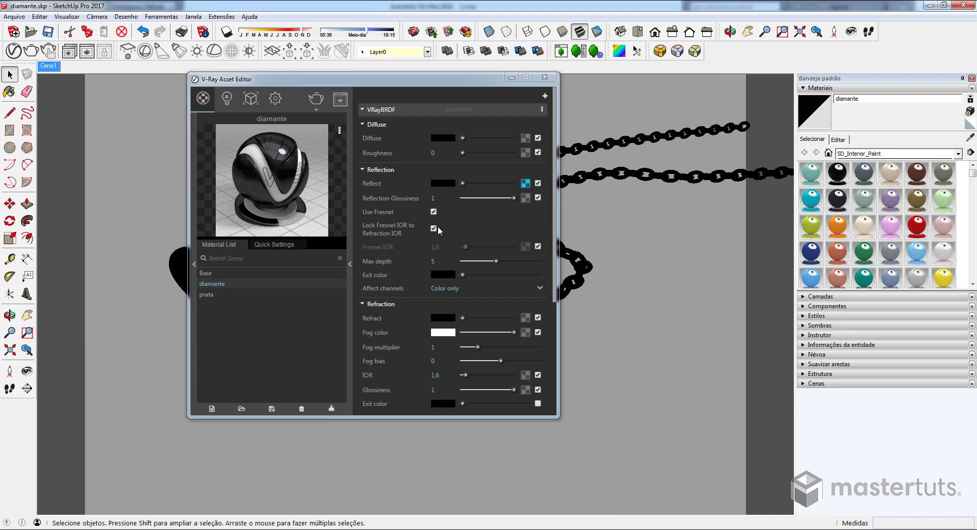
Unlock diamante's Fresnel IOR from the refraction IOR and set it to 2,5
{"action": "left_click", "coordinate": [434, 228]}
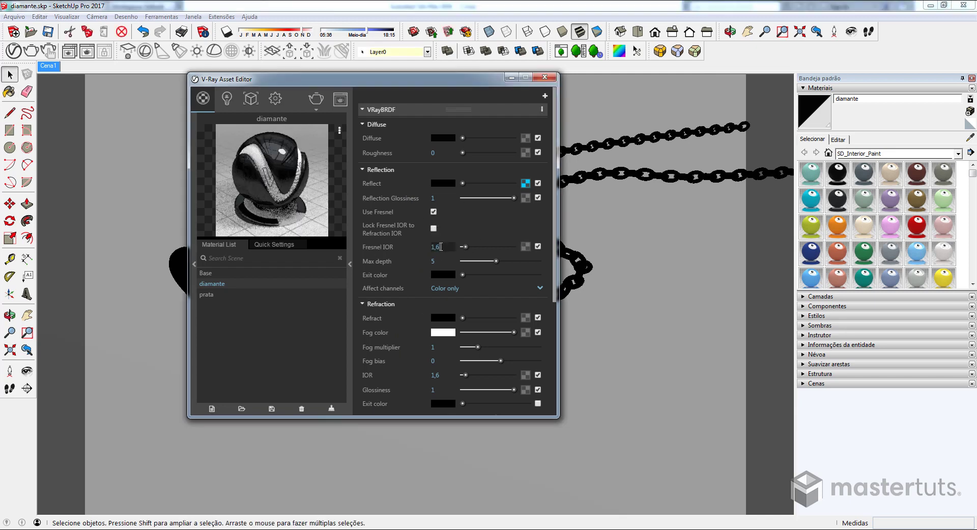
{"action": "double_click", "coordinate": [436, 247]}
{"action": "type", "text": ",5"}
{"action": "key", "text": "Return"}
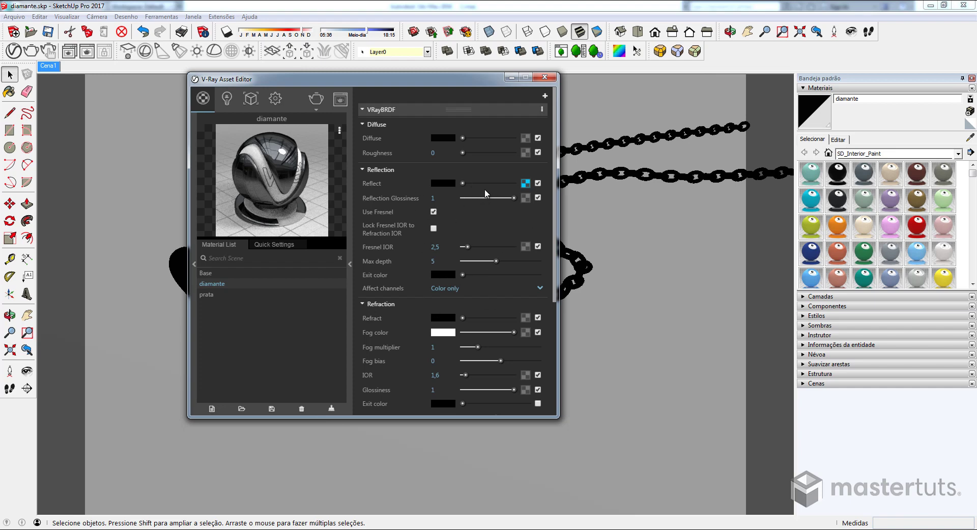
{"action": "scroll", "coordinate": [486, 194], "scroll_direction": "down", "scroll_amount": 2}
{"action": "scroll", "coordinate": [469, 209], "scroll_direction": "down", "scroll_amount": 2}
{"action": "scroll", "coordinate": [454, 224], "scroll_direction": "down", "scroll_amount": 1}
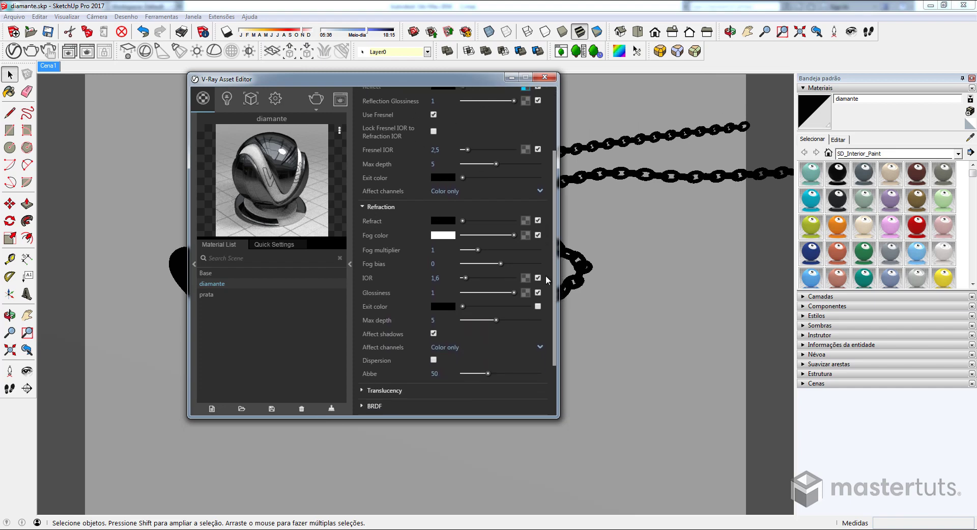
Set diamante's Refract colour to white, RGB 240, 240, 240
{"action": "left_click", "coordinate": [441, 235]}
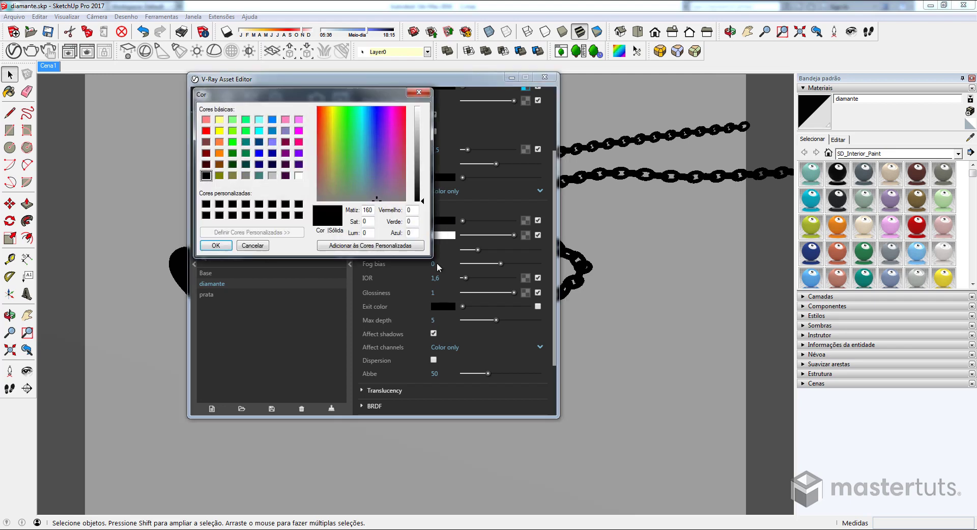
{"action": "double_click", "coordinate": [410, 210]}
{"action": "type", "text": "240"}
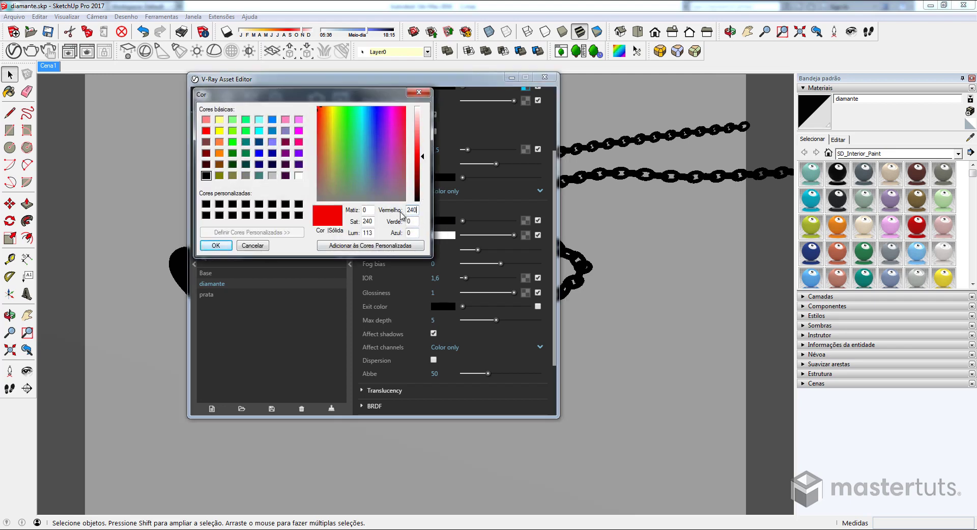
{"action": "key", "text": "Tab"}
{"action": "type", "text": "240"}
{"action": "key", "text": "Tab"}
{"action": "type", "text": "240"}
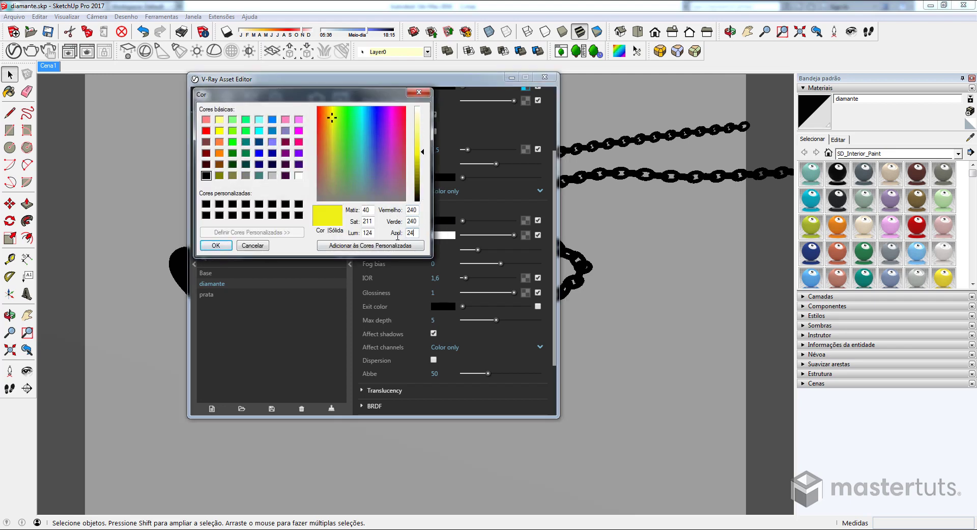
{"action": "left_click", "coordinate": [215, 247]}
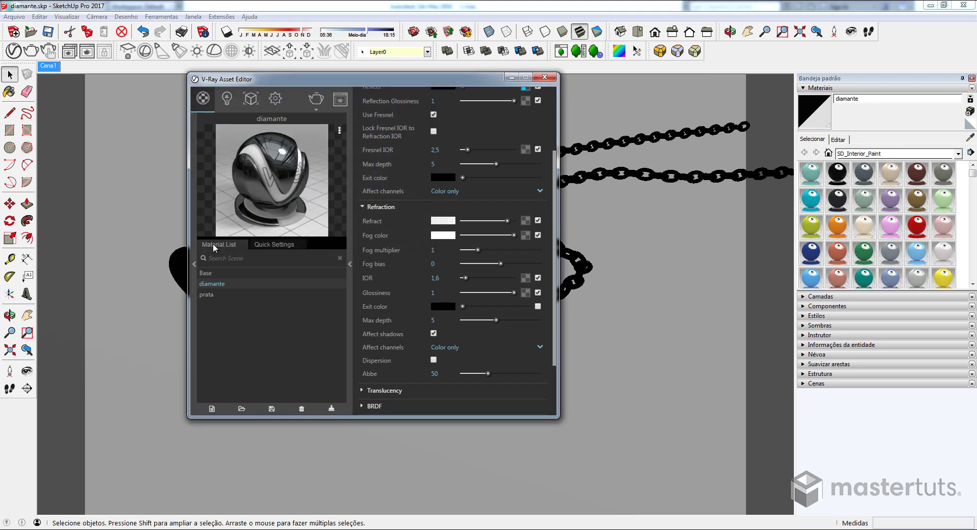
Raise the refraction IOR from 1,6 to 1,7
{"action": "double_click", "coordinate": [450, 277]}
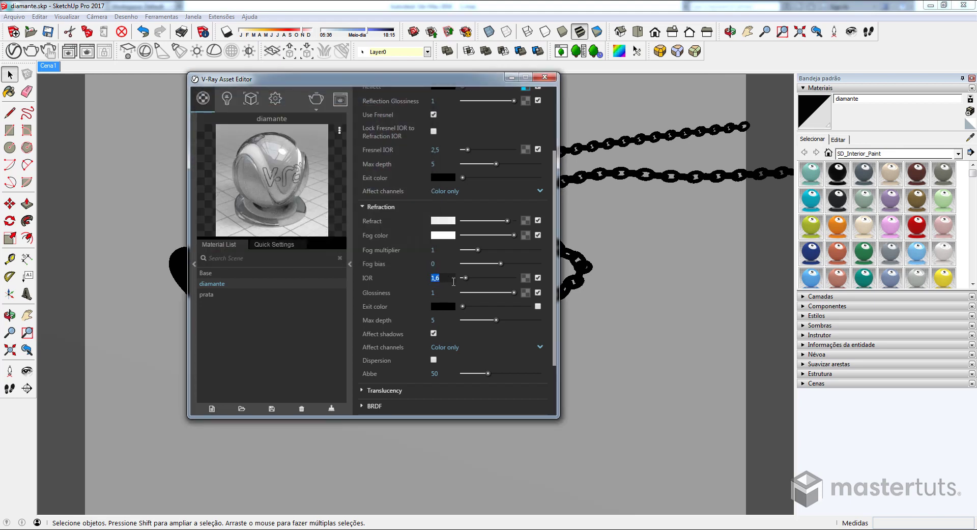
{"action": "type", "text": "1"}
{"action": "key", "text": "Return"}
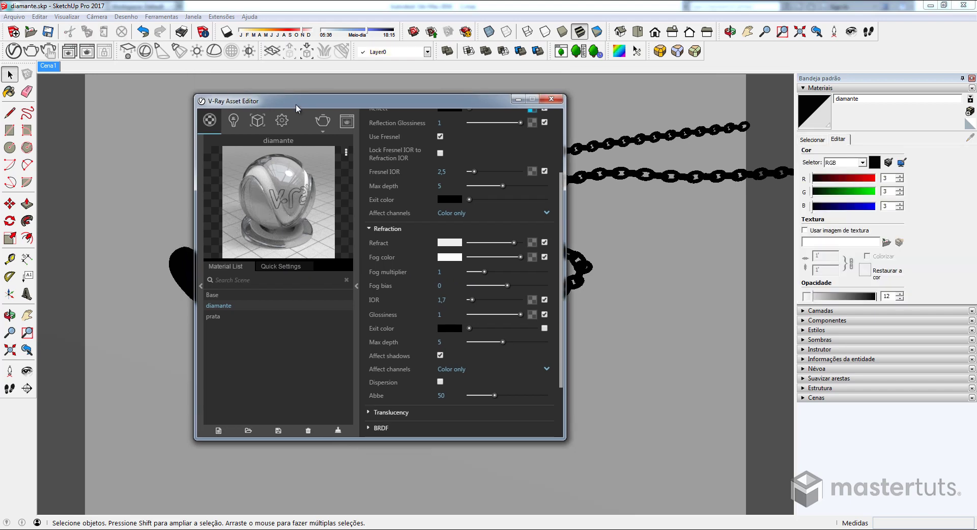
Re-render only a region framed around the pendant in the V-Ray frame buffer
{"action": "left_click", "coordinate": [347, 121]}
{"action": "left_click", "coordinate": [433, 103]}
{"action": "left_click_drag", "start_coordinate": [252, 197], "coordinate": [455, 353]}
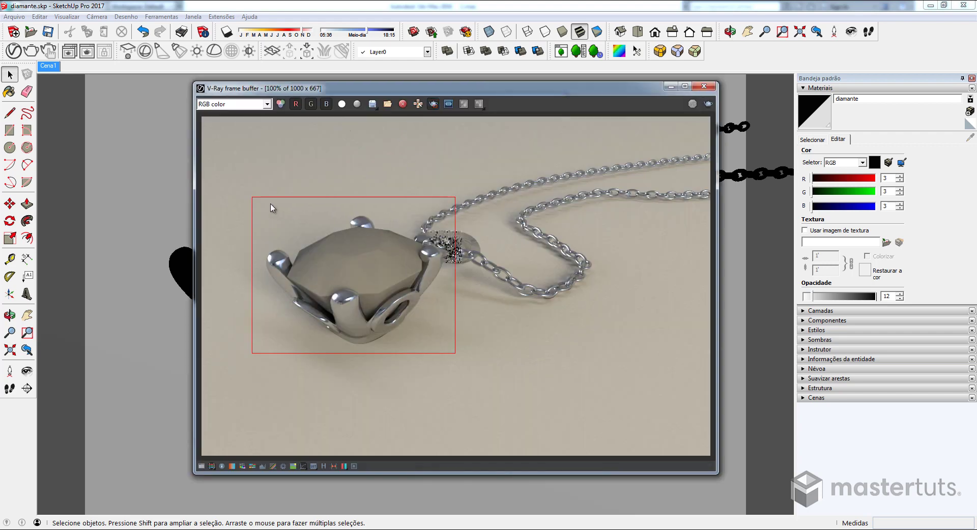
{"action": "left_click", "coordinate": [709, 103]}
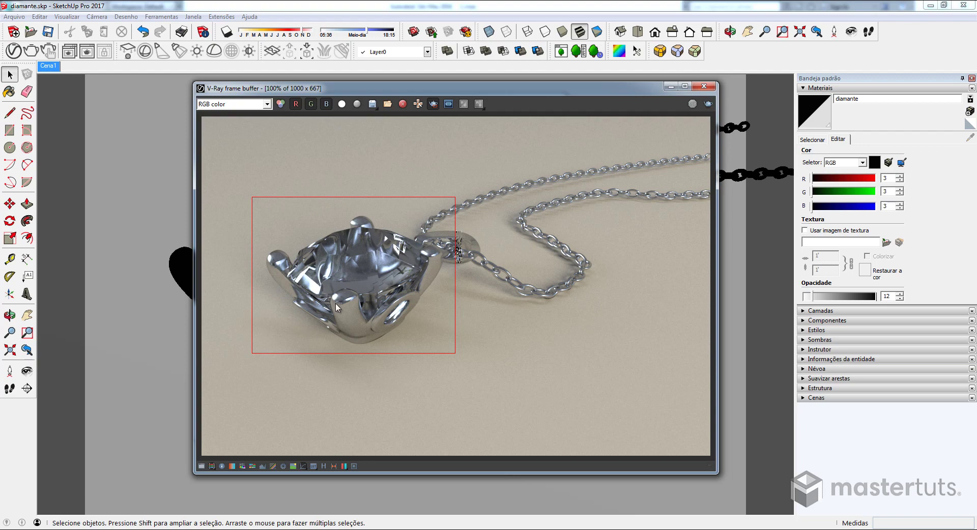
Zoom and pan the region render to inspect the now-clear, faceted diamond
{"action": "scroll", "coordinate": [349, 277], "scroll_direction": "up", "scroll_amount": 1}
{"action": "scroll", "coordinate": [349, 277], "scroll_direction": "up", "scroll_amount": 1}
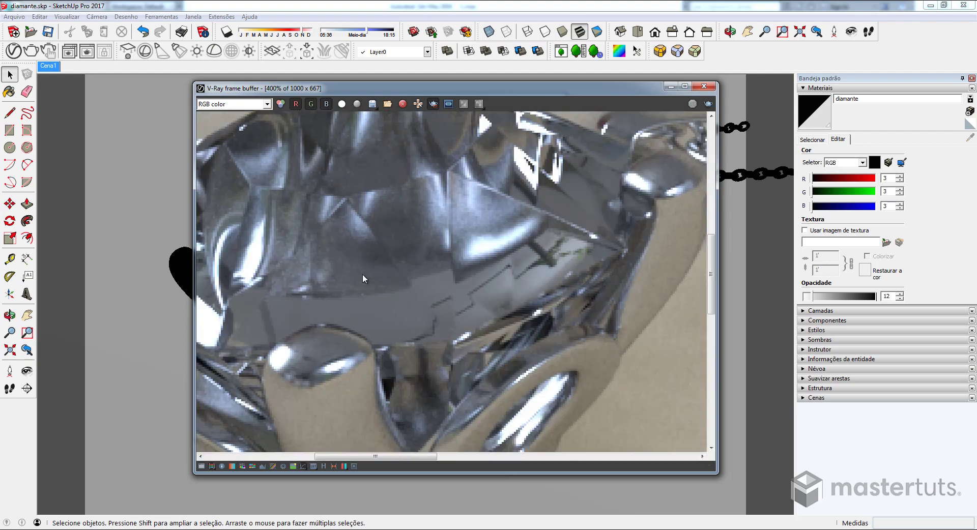
{"action": "middle_click_drag", "start_coordinate": [506, 266], "coordinate": [504, 284]}
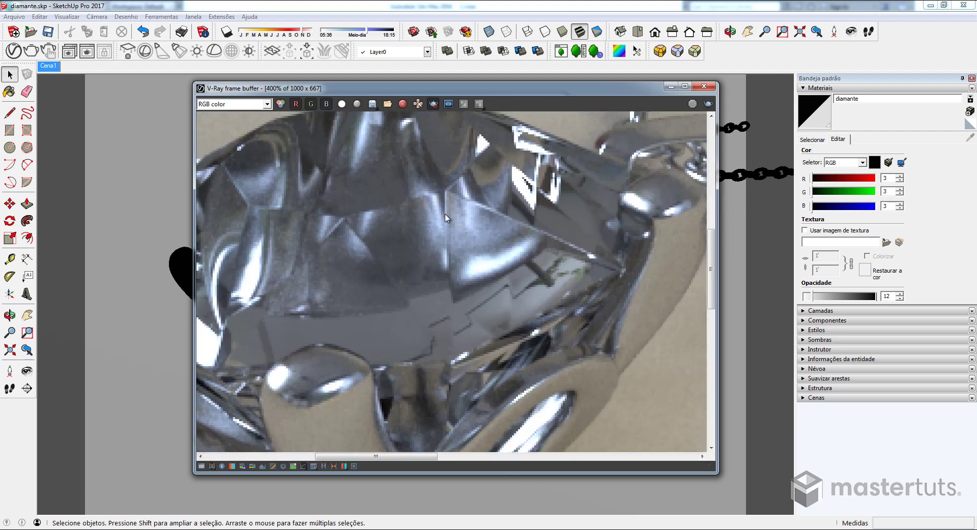
{"action": "scroll", "coordinate": [395, 175], "scroll_direction": "down", "scroll_amount": 1}
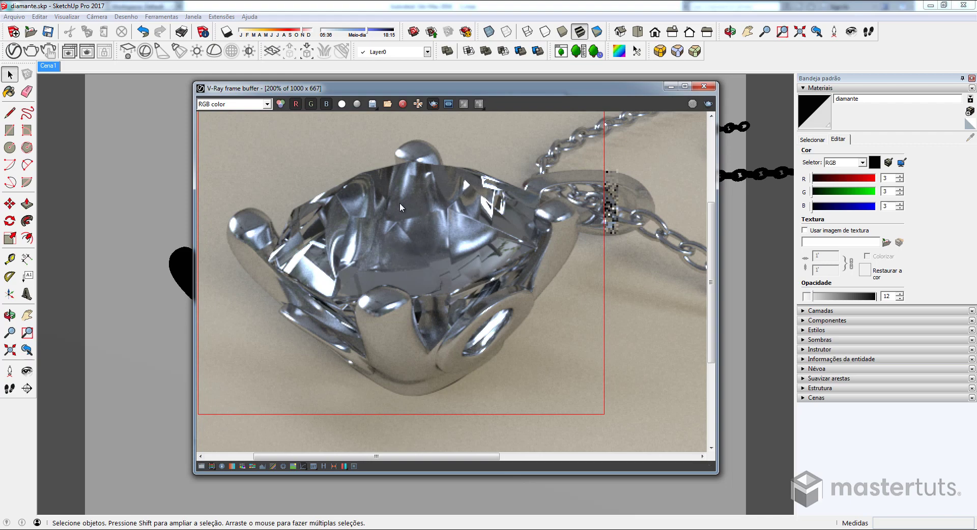
{"action": "scroll", "coordinate": [447, 236], "scroll_direction": "down", "scroll_amount": 1}
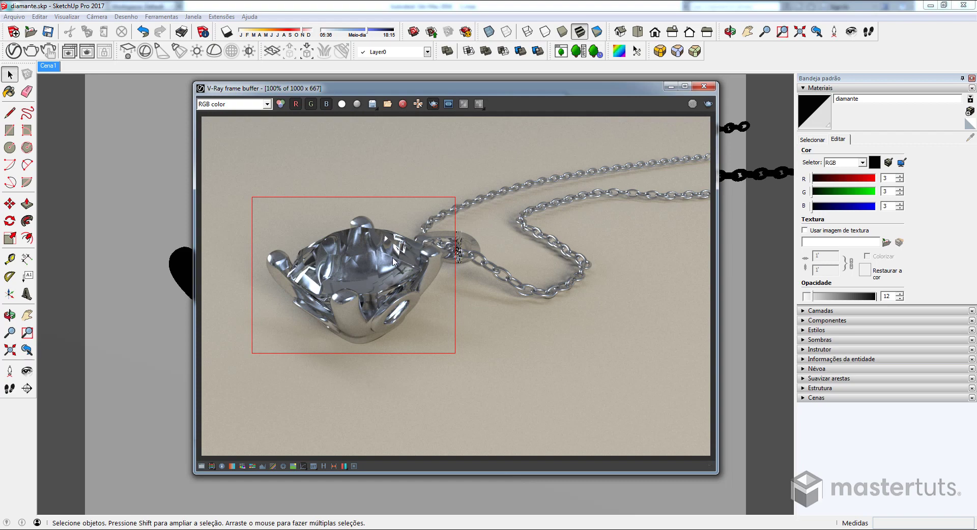
{"action": "scroll", "coordinate": [393, 261], "scroll_direction": "up", "scroll_amount": 1}
{"action": "scroll", "coordinate": [393, 235], "scroll_direction": "down", "scroll_amount": 1}
Enable Dispersion on diamante with an Abbe value of 20
{"action": "left_click", "coordinate": [10, 49]}
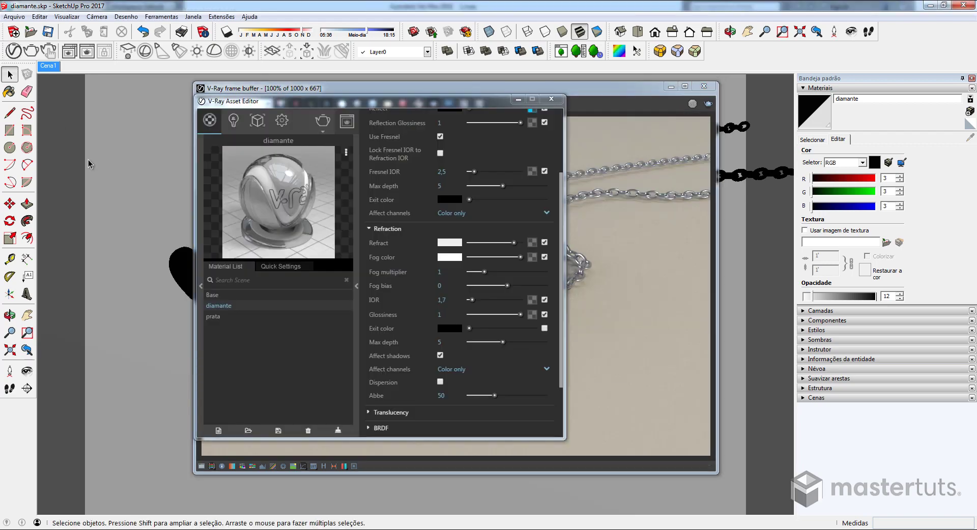
{"action": "left_click_drag", "start_coordinate": [562, 270], "coordinate": [565, 340]}
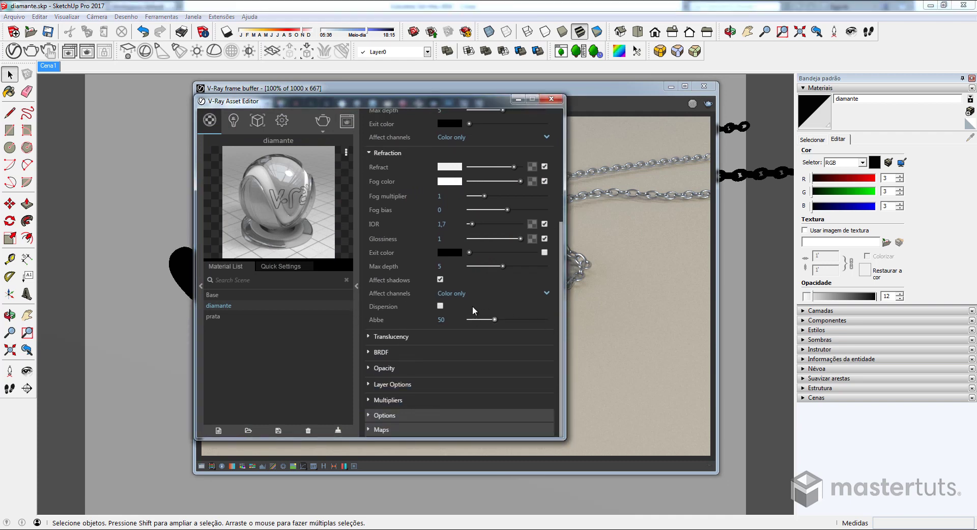
{"action": "left_click", "coordinate": [441, 307]}
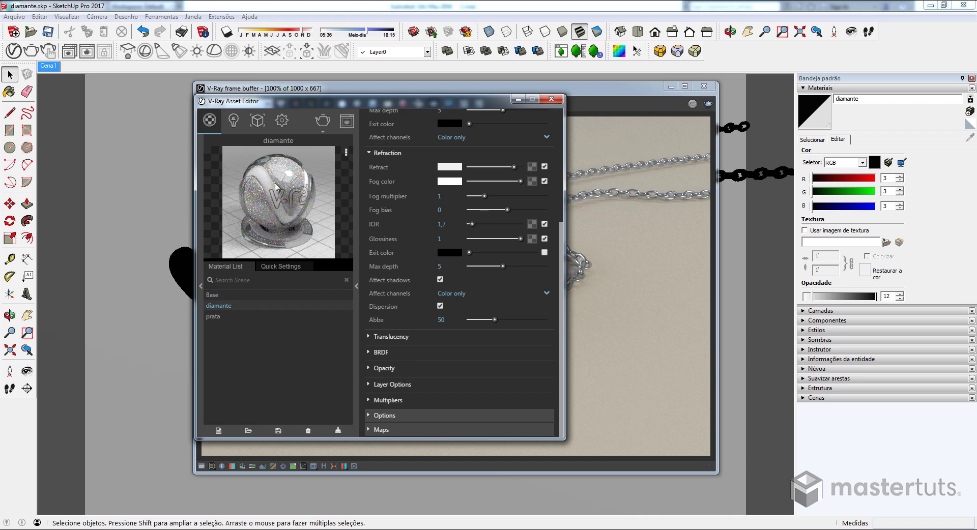
{"action": "double_click", "coordinate": [440, 319]}
{"action": "type", "text": "20"}
{"action": "key", "text": "Return"}
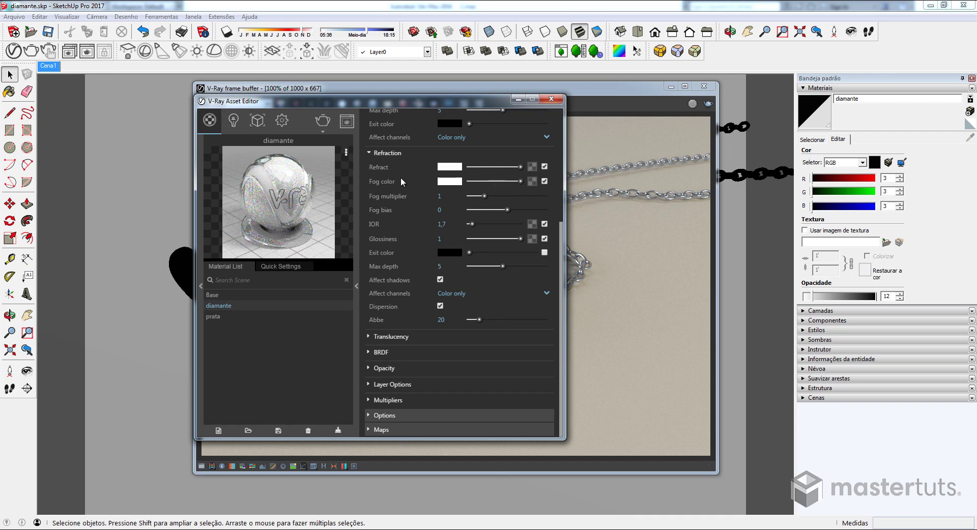
Set diamante's BRDF type to Phong and close the Asset Editor
{"action": "left_click", "coordinate": [424, 356]}
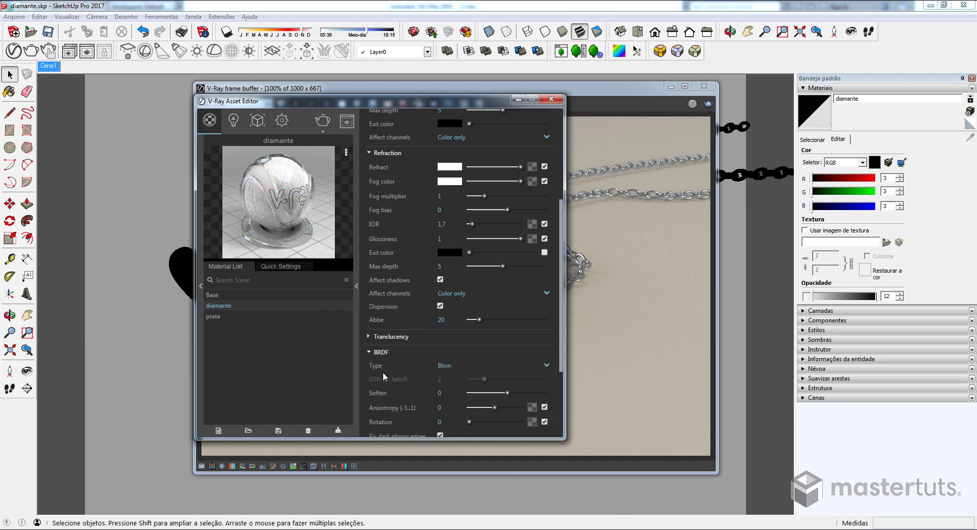
{"action": "left_click", "coordinate": [448, 366]}
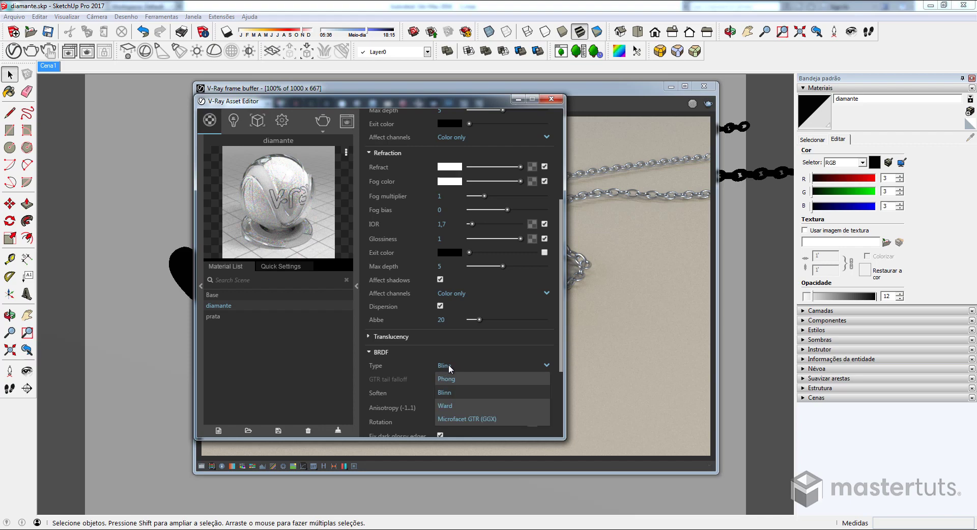
{"action": "left_click", "coordinate": [450, 377]}
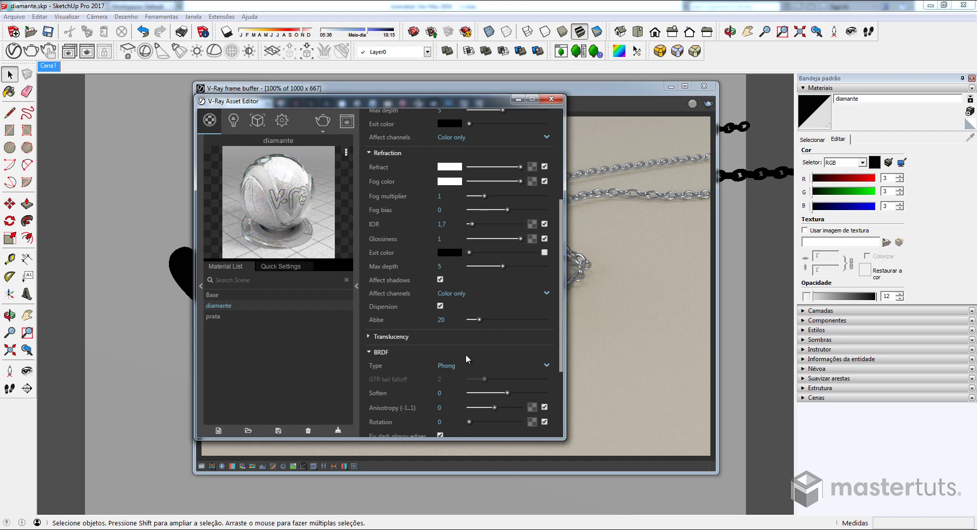
{"action": "left_click", "coordinate": [551, 99]}
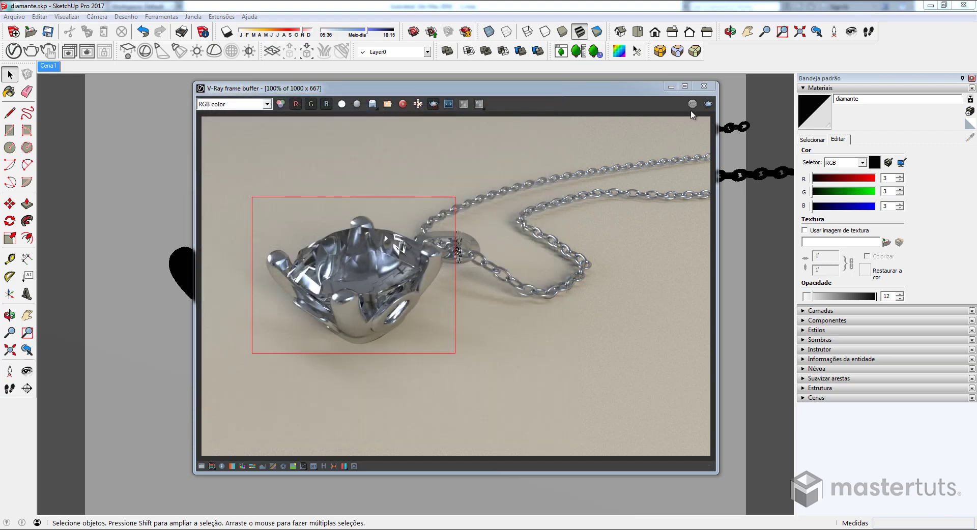
Re-render the pendant region with the dispersion and Phong BRDF settings
{"action": "left_click", "coordinate": [707, 105]}
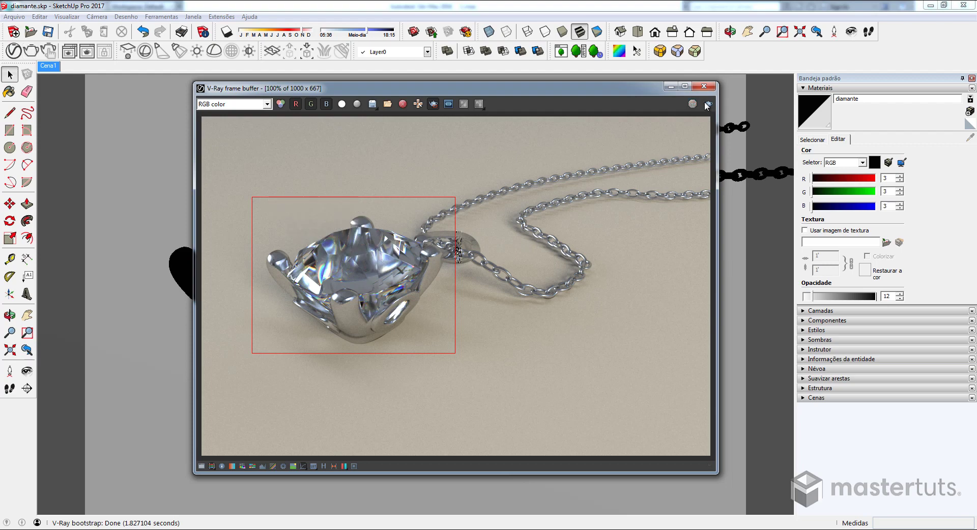
Clear the render region, then zoom in and back out to inspect the diamond's rainbow dispersion
{"action": "left_click", "coordinate": [708, 106]}
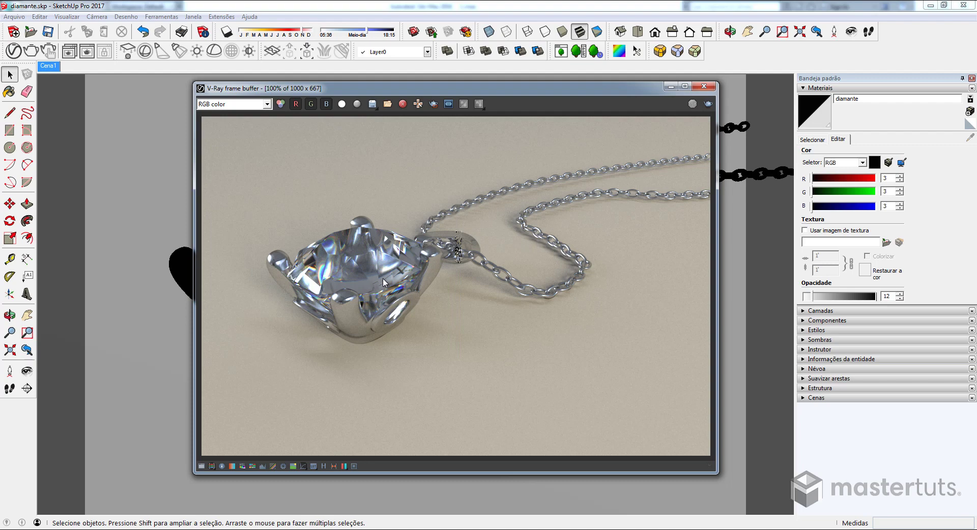
{"action": "scroll", "coordinate": [383, 282], "scroll_direction": "up", "scroll_amount": 3}
{"action": "scroll", "coordinate": [556, 218], "scroll_direction": "up", "scroll_amount": 2}
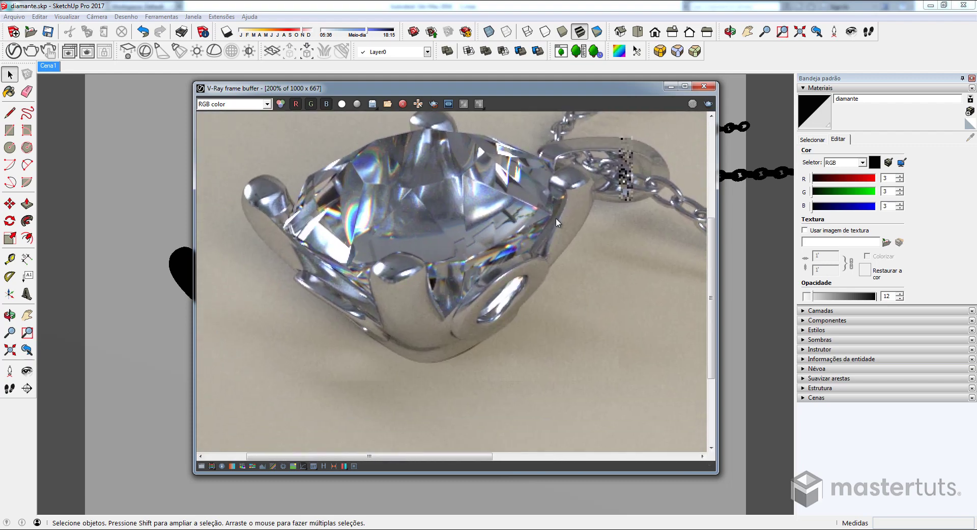
{"action": "middle_click_drag", "start_coordinate": [428, 240], "coordinate": [432, 247]}
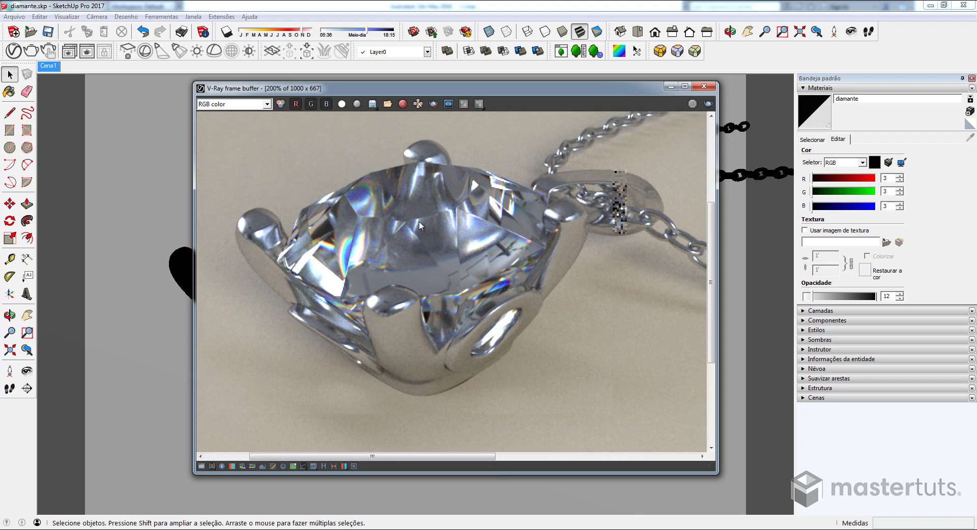
{"action": "scroll", "coordinate": [426, 225], "scroll_direction": "down", "scroll_amount": 2}
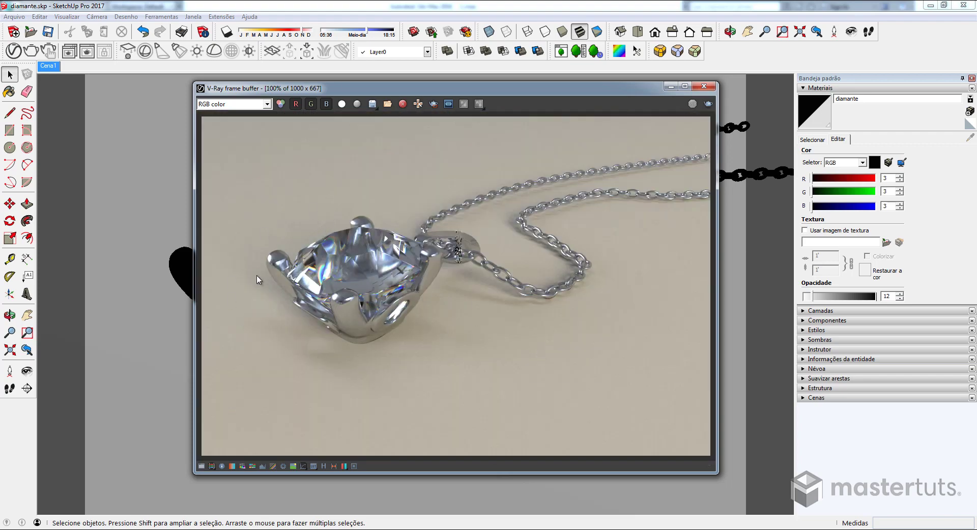